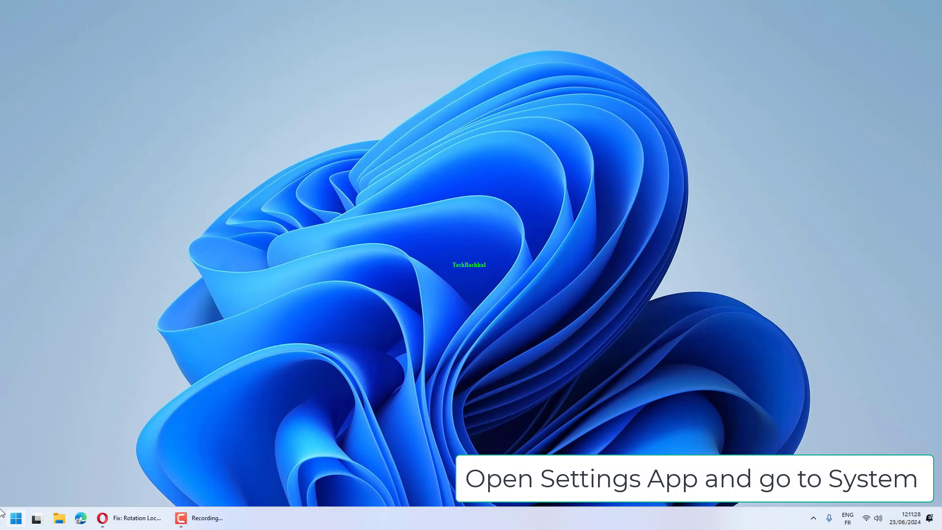
Check Display orientation choices without changing them, then view Start's Sleep, Shut down and Restart options
{"action": "left_click", "coordinate": [2, 512]}
{"action": "type", "text": "sett"}
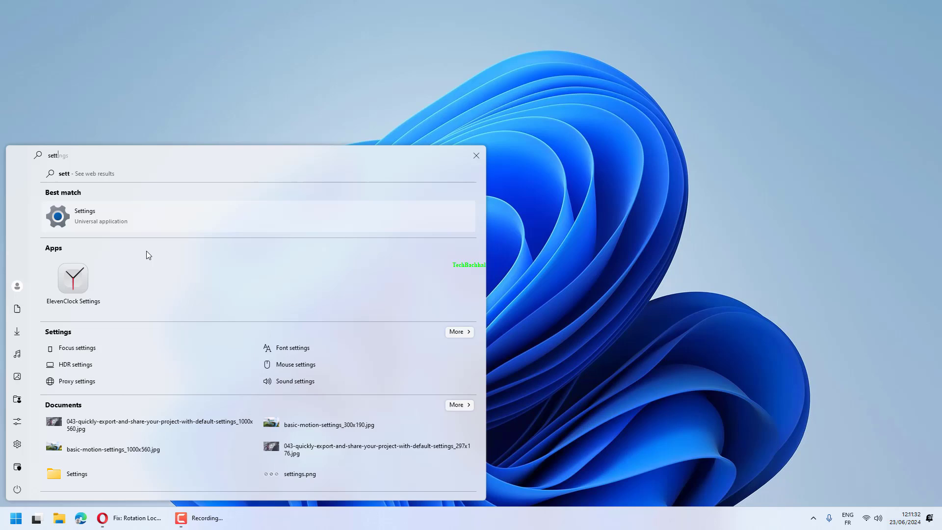
{"action": "left_click", "coordinate": [149, 212]}
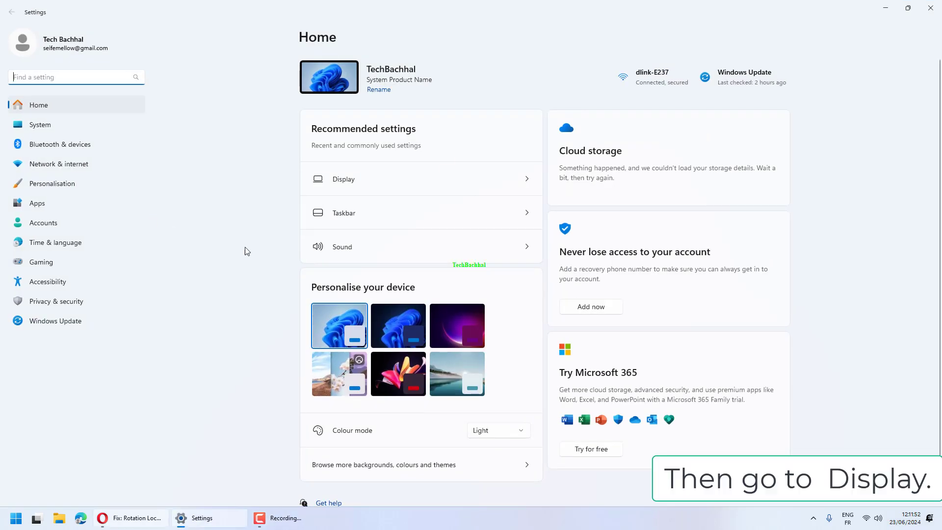
{"action": "left_click", "coordinate": [315, 184]}
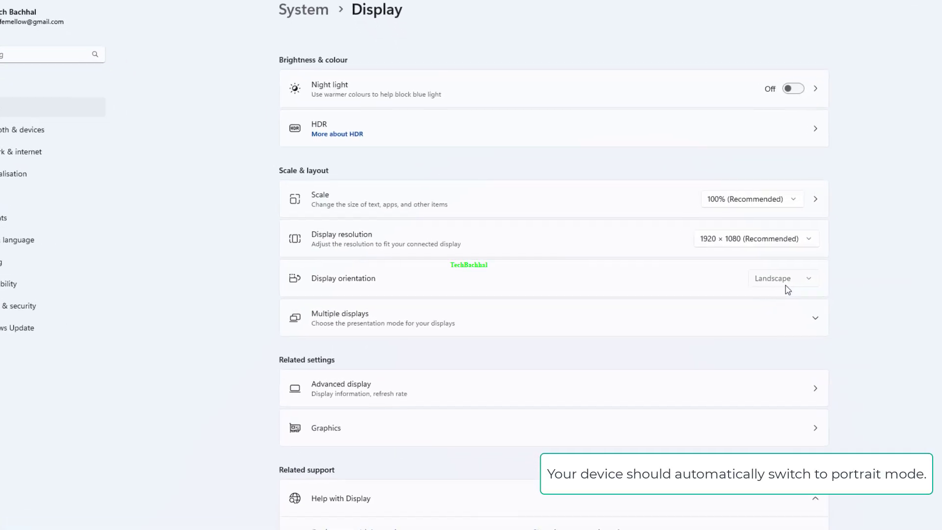
{"action": "left_click", "coordinate": [786, 289]}
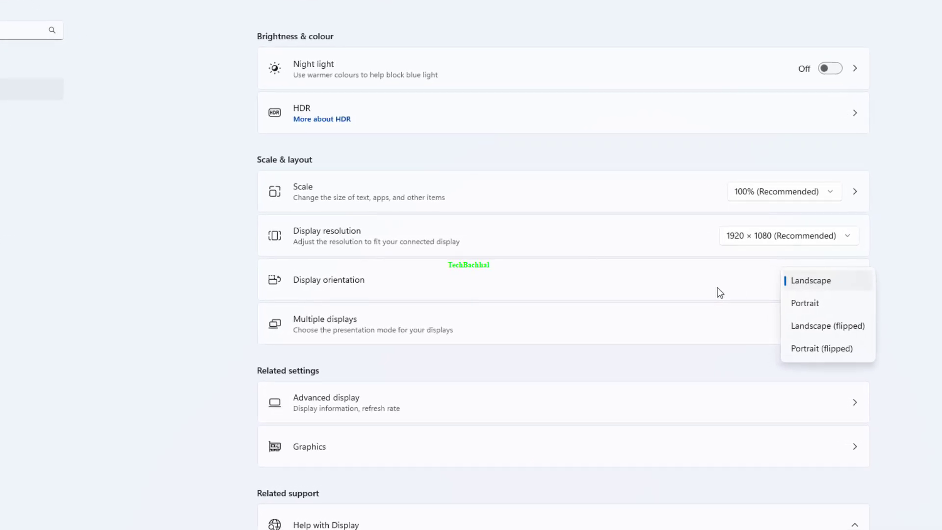
{"action": "left_click", "coordinate": [718, 293]}
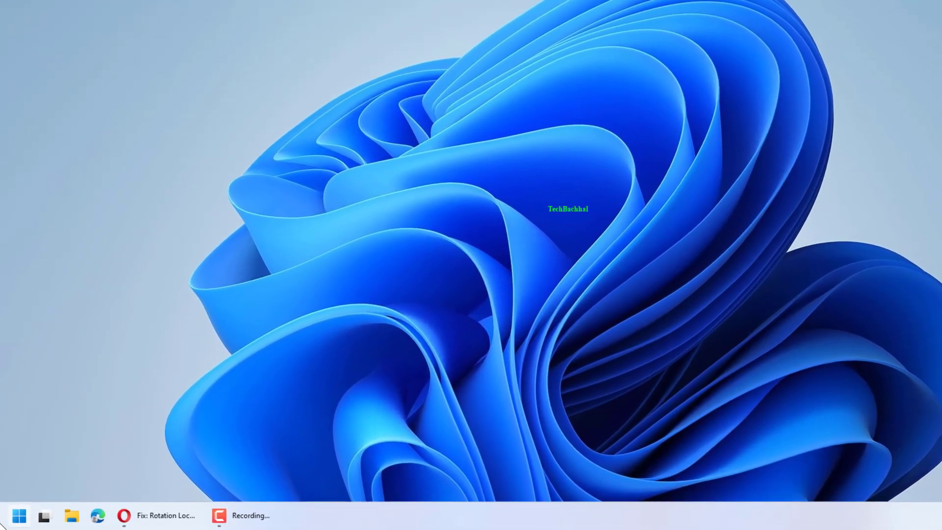
{"action": "left_click", "coordinate": [19, 516]}
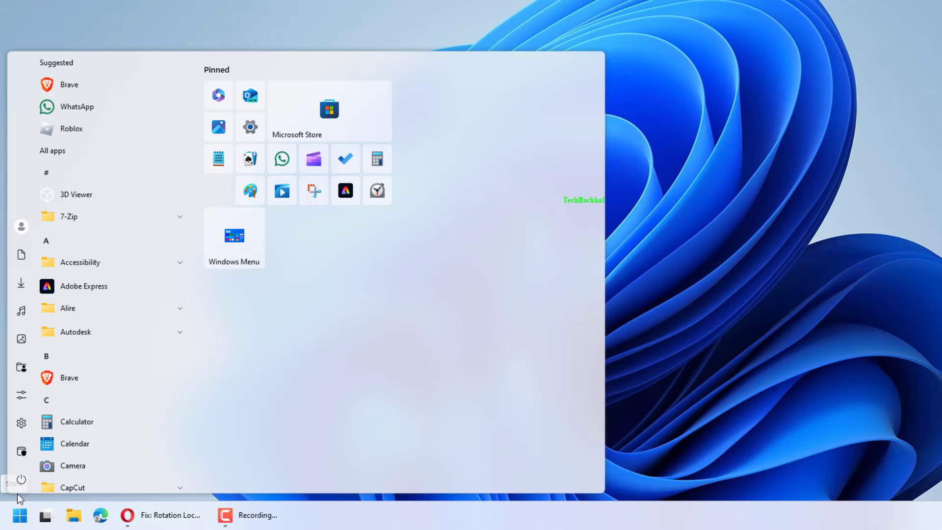
{"action": "left_click", "coordinate": [17, 483]}
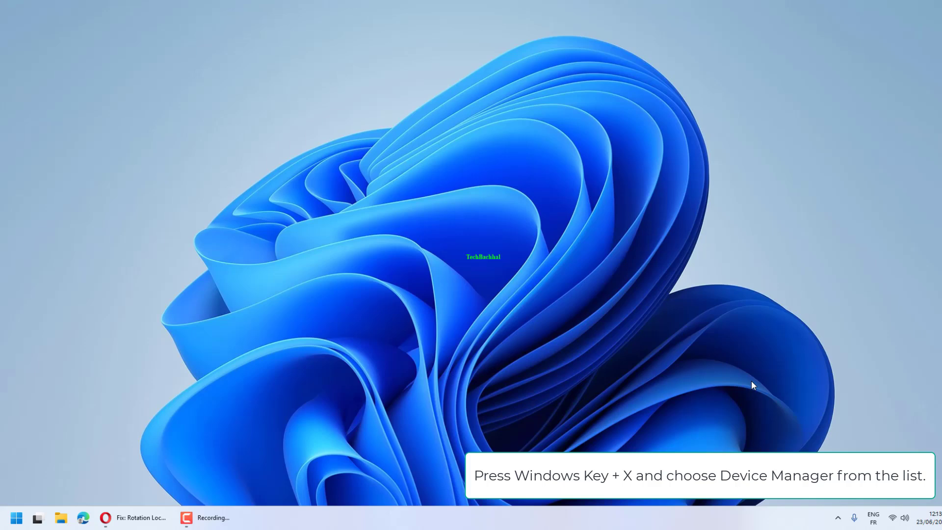
Launch Device Manager from the Win+X quick-link menu to list hardware categories
{"action": "key", "text": "super+x"}
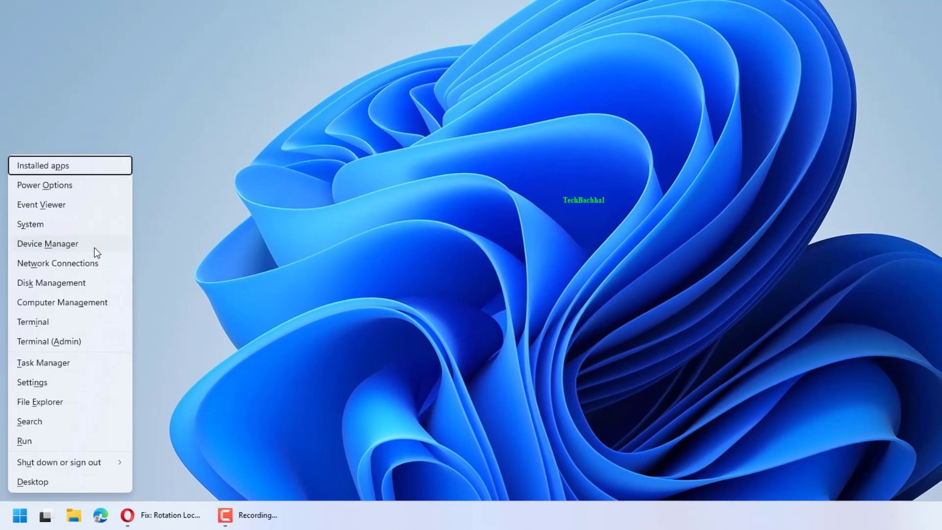
{"action": "left_click", "coordinate": [95, 247]}
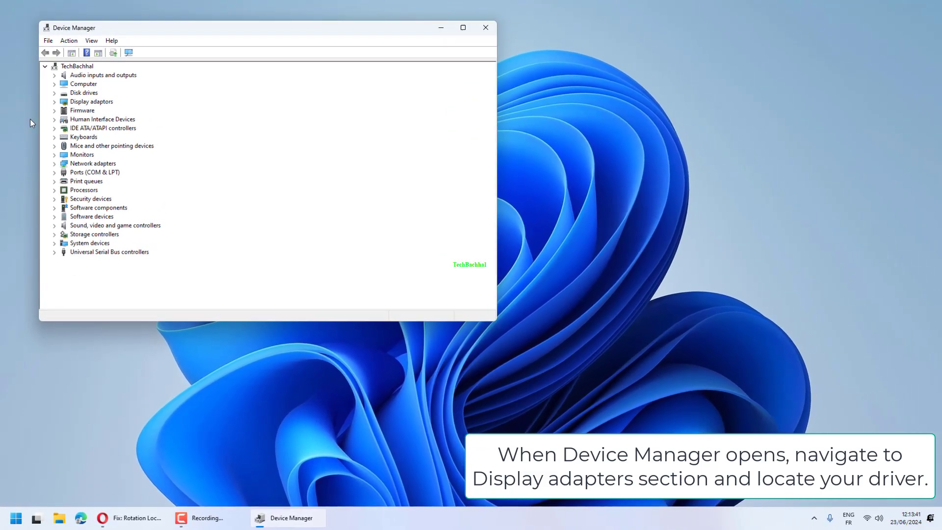
Expand Display adaptors and choose Uninstall device for Intel(R) UHD Graphics 630
{"action": "left_click", "coordinate": [54, 102]}
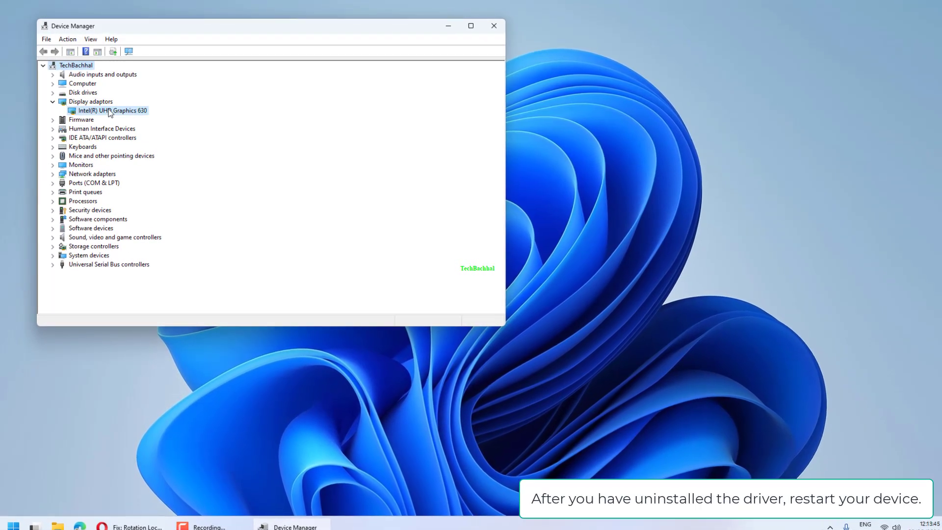
{"action": "right_click", "coordinate": [111, 111]}
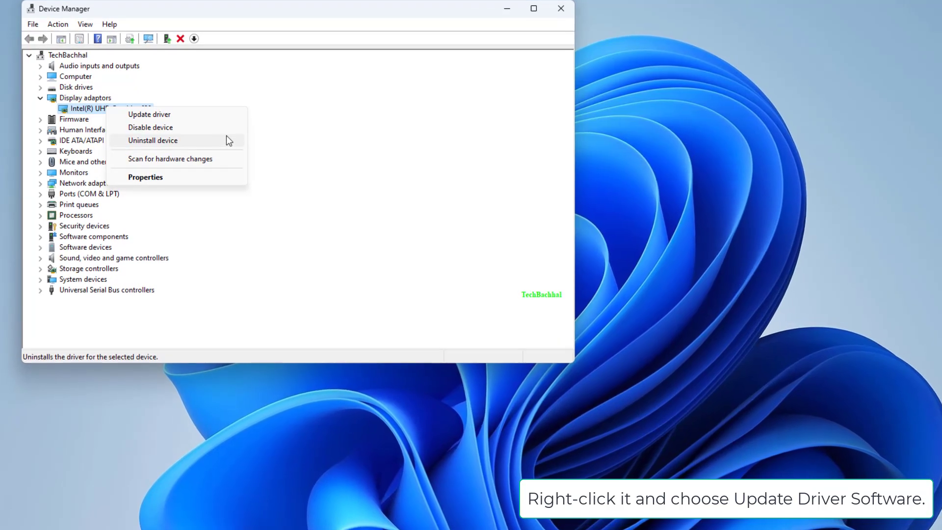
{"action": "left_click", "coordinate": [196, 140]}
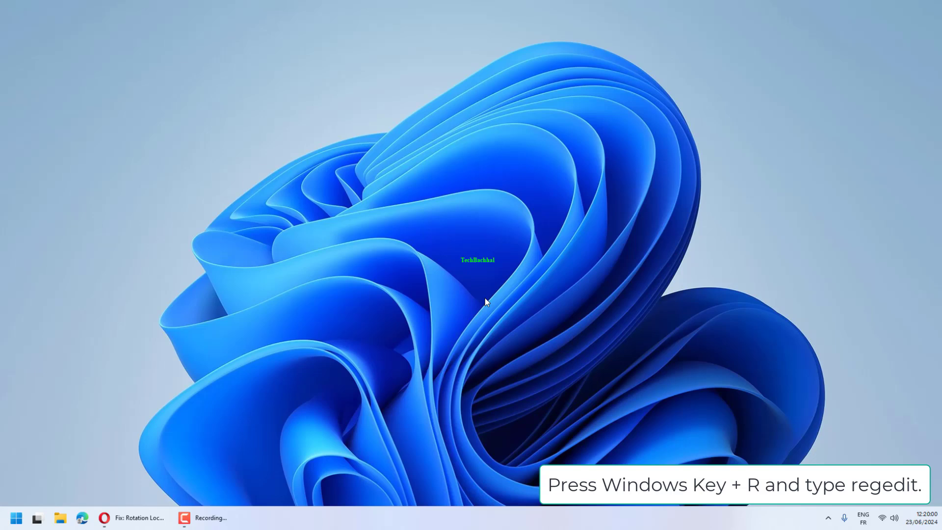
Run regedit from the Run box and approve the User Account Control prompt
{"action": "key", "text": "super+r"}
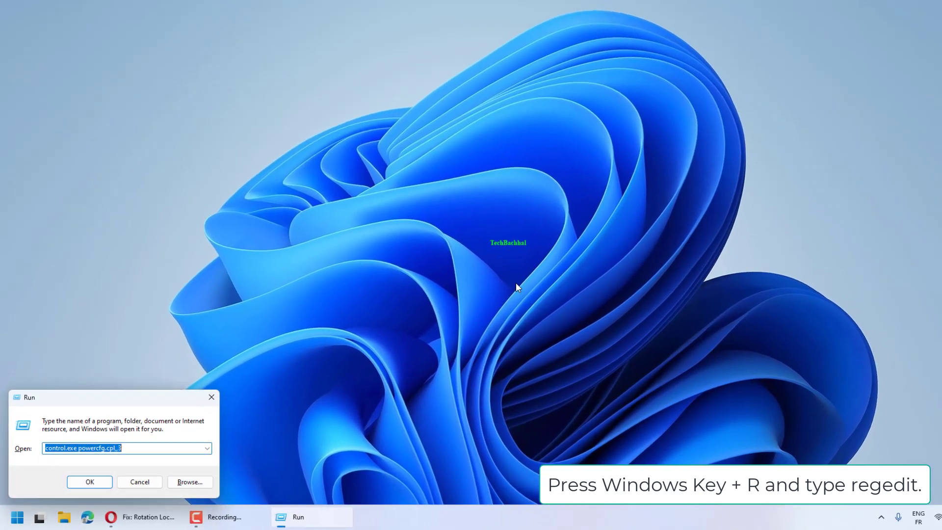
{"action": "type", "text": "rege"}
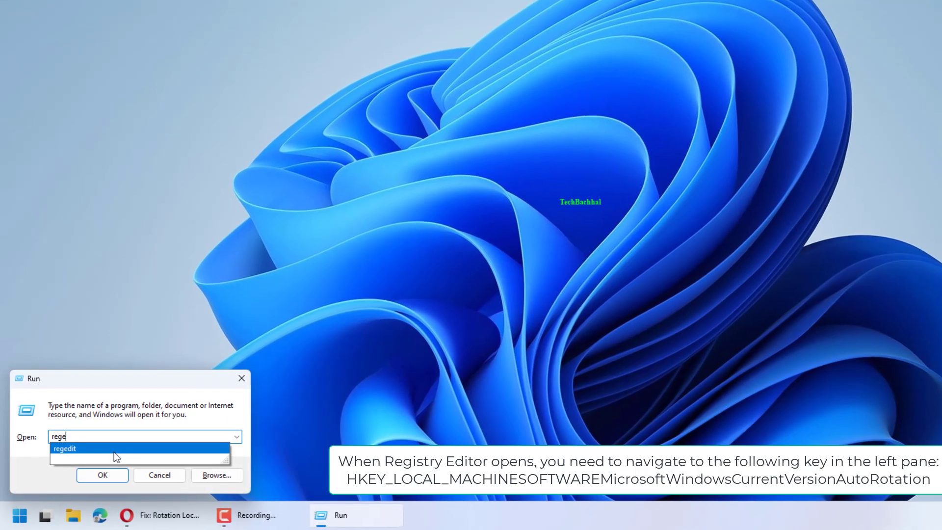
{"action": "left_click", "coordinate": [115, 452]}
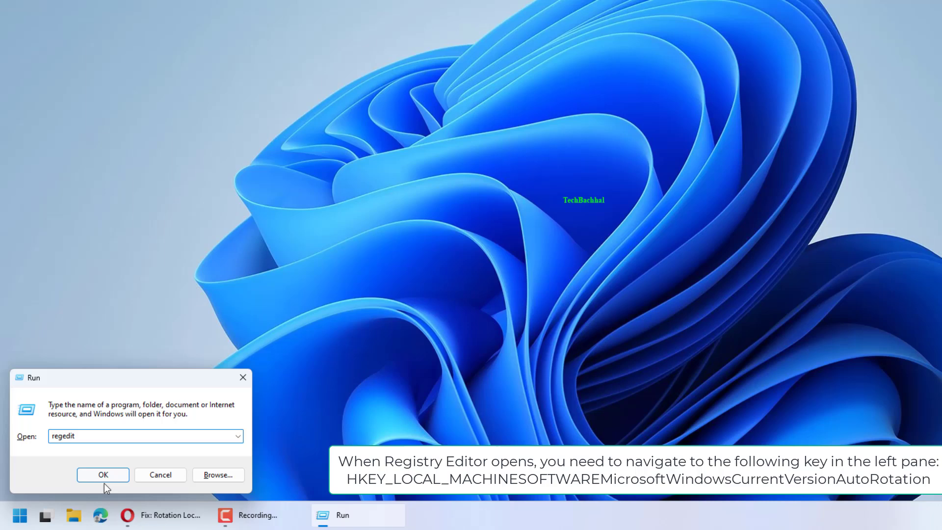
{"action": "left_click", "coordinate": [101, 481]}
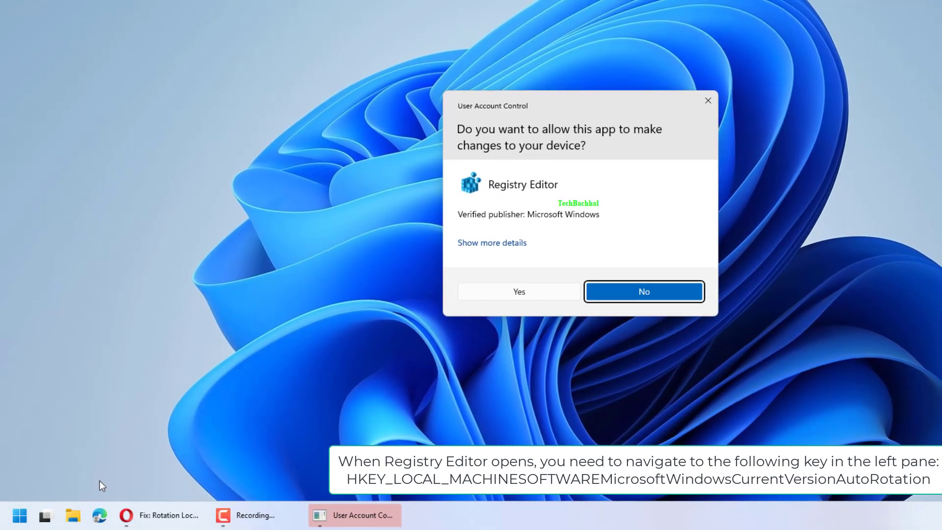
{"action": "left_click", "coordinate": [474, 298]}
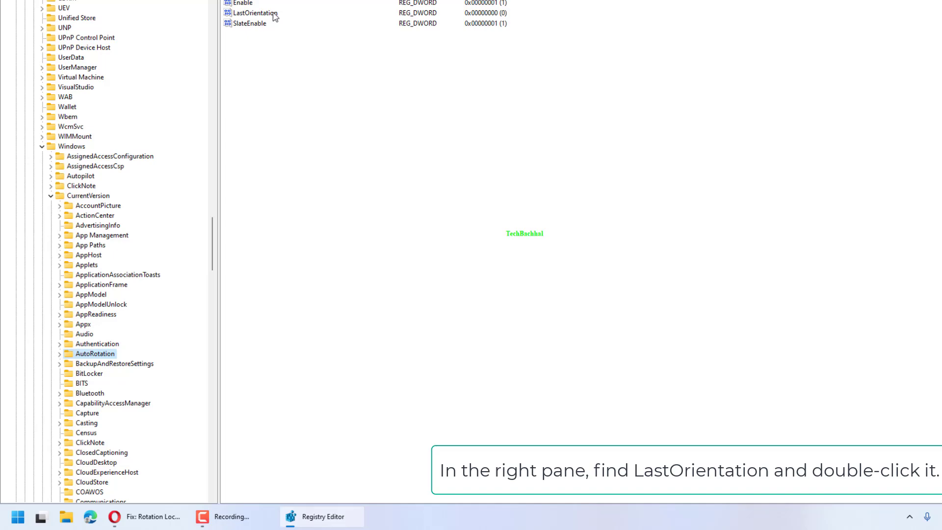
Open the LastOrientation value for editing, showing its hexadecimal data of 0
{"action": "double_click", "coordinate": [269, 9]}
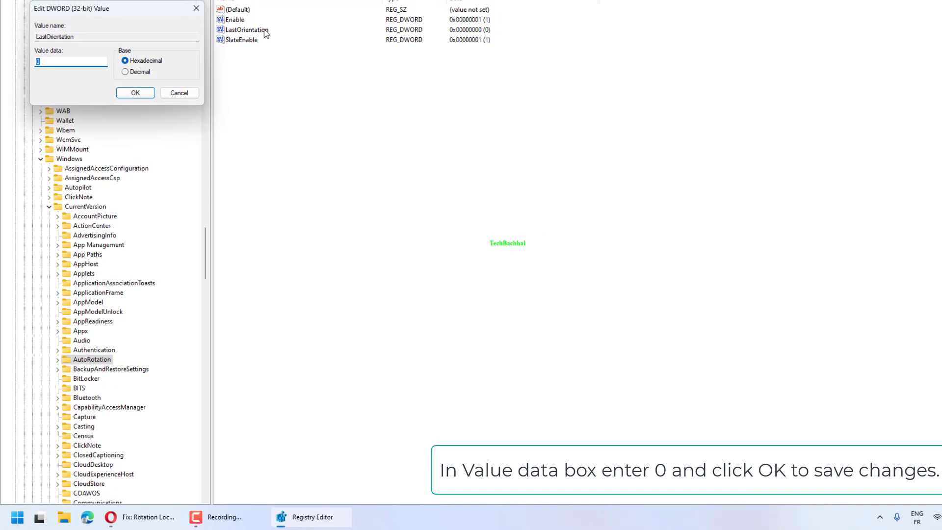